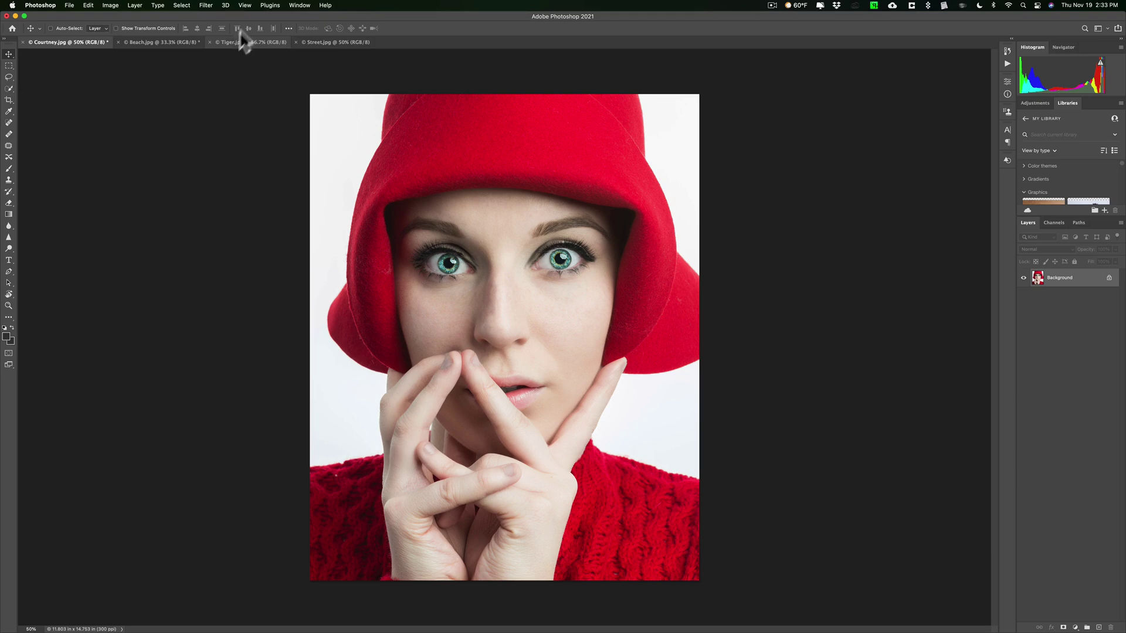
Launch Color Efex Pro 4 from Filter > Nik Collection on the red-hat portrait.
left_click(206, 6)
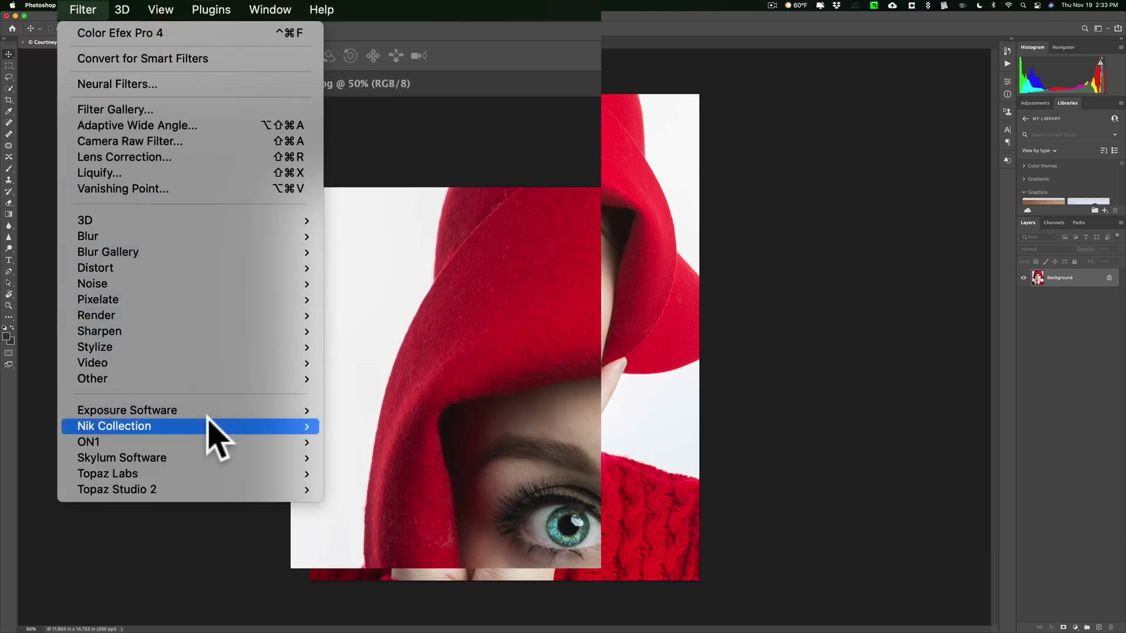
mouse_move(208, 424)
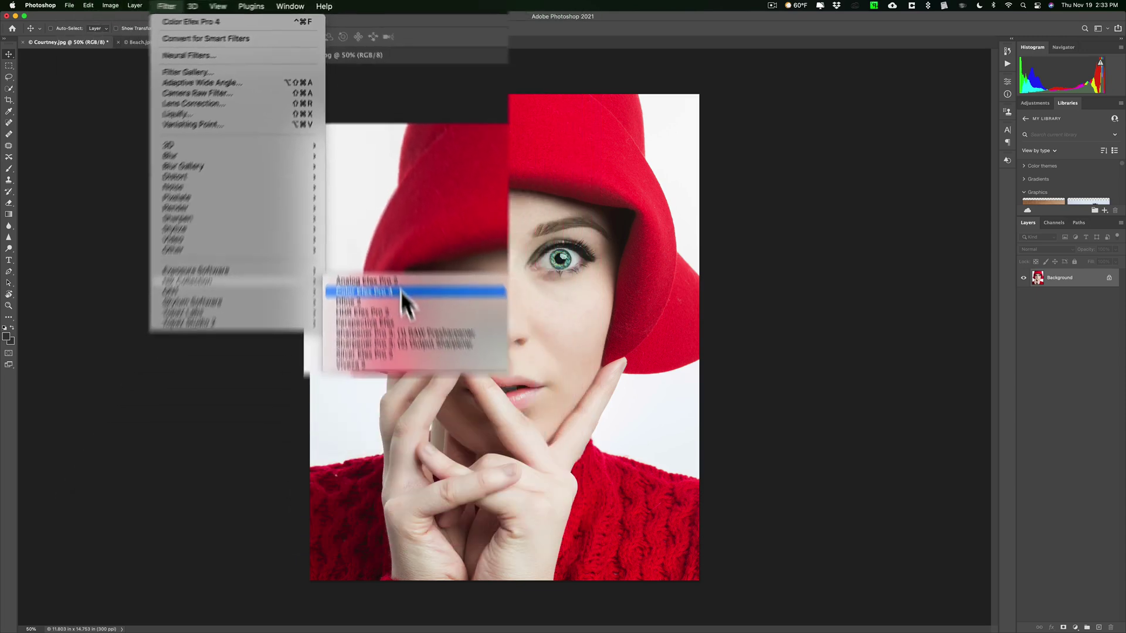
left_click(437, 441)
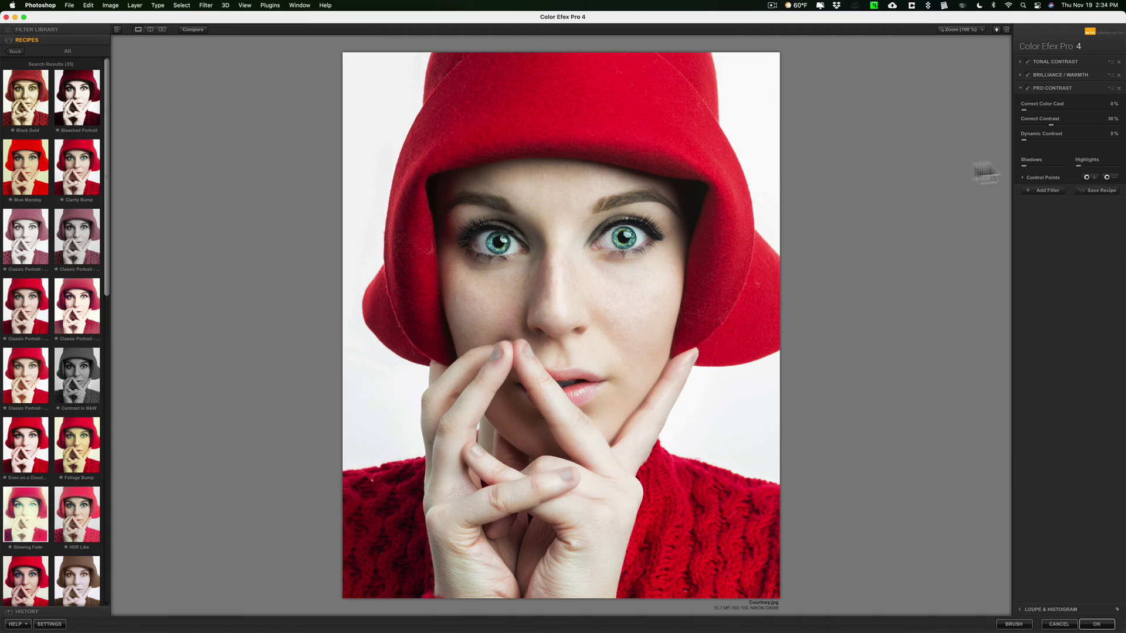
Compare the portrait preview before and after, then return to the Recipes category list.
left_click(193, 29)
left_click(16, 51)
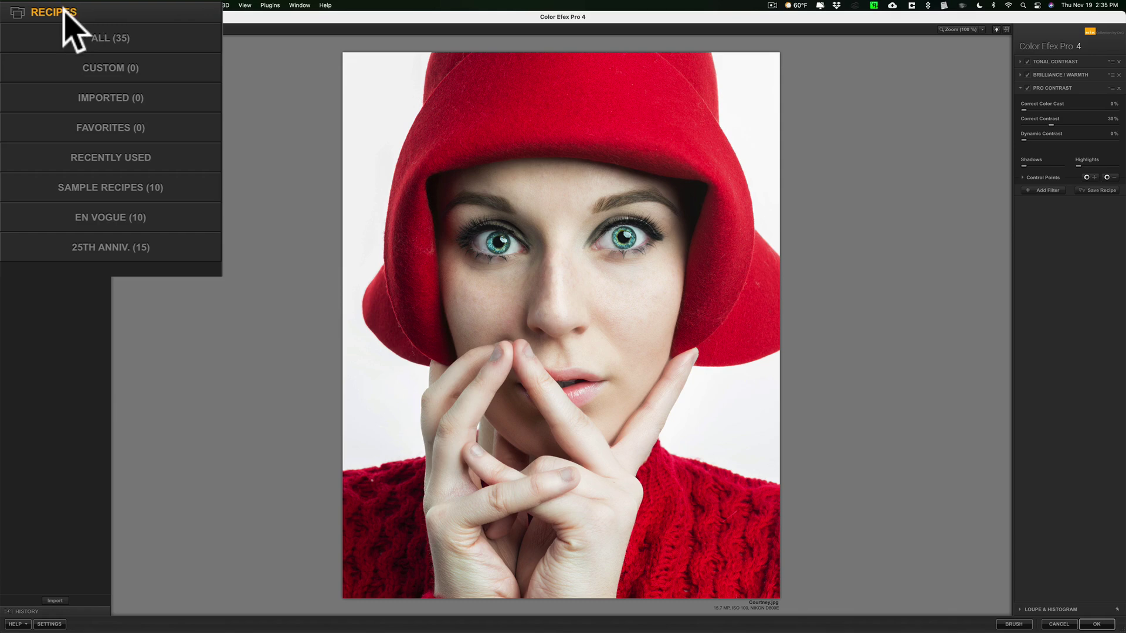
Preview the 25th Anniv. Classic Portrait recipes, then apply Soft Matte to the portrait as a new layer.
left_click(114, 247)
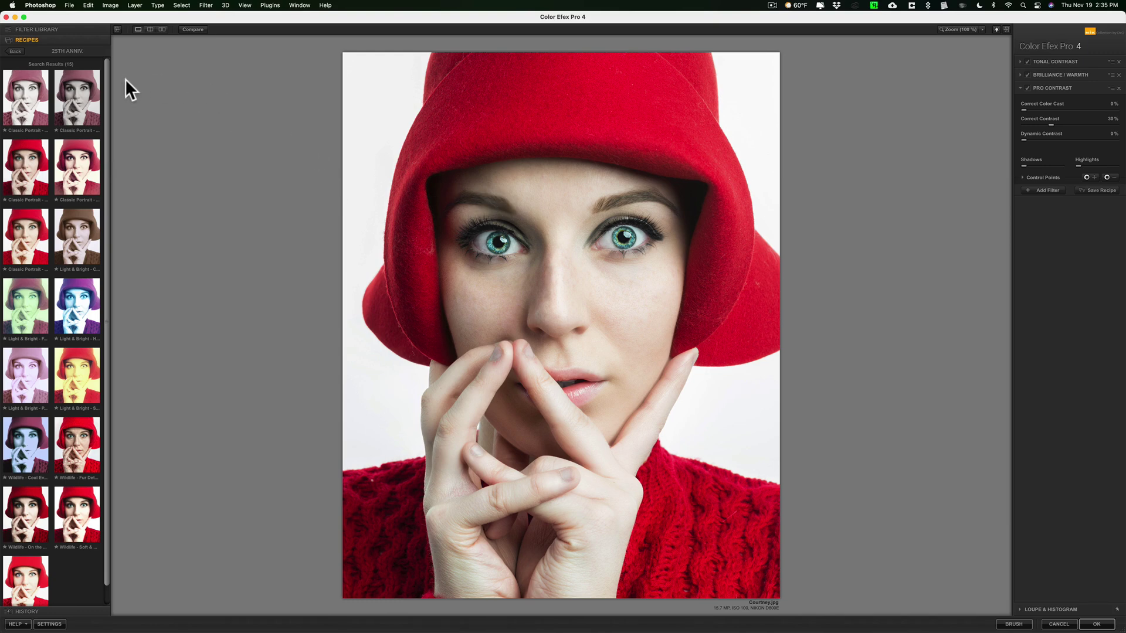
left_click(23, 99)
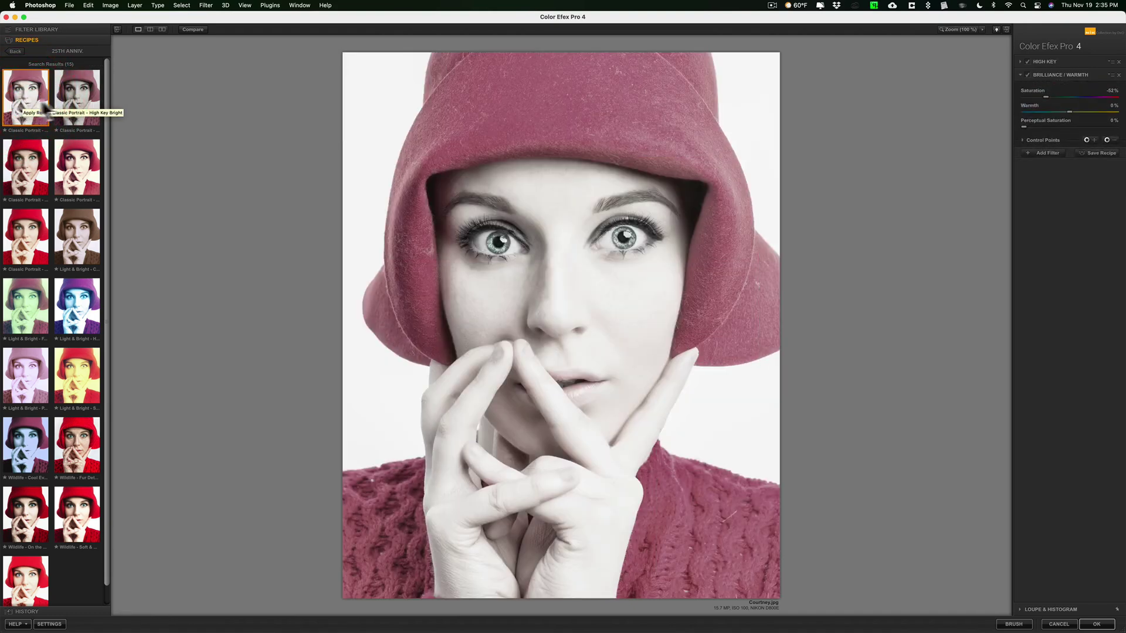
left_click(80, 96)
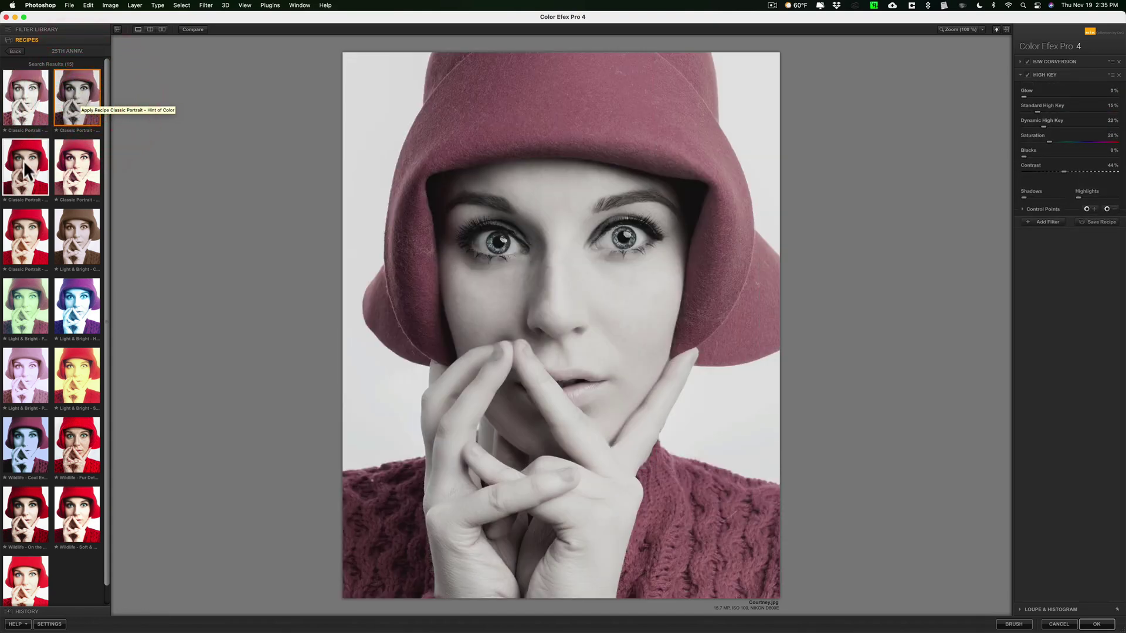
left_click(23, 163)
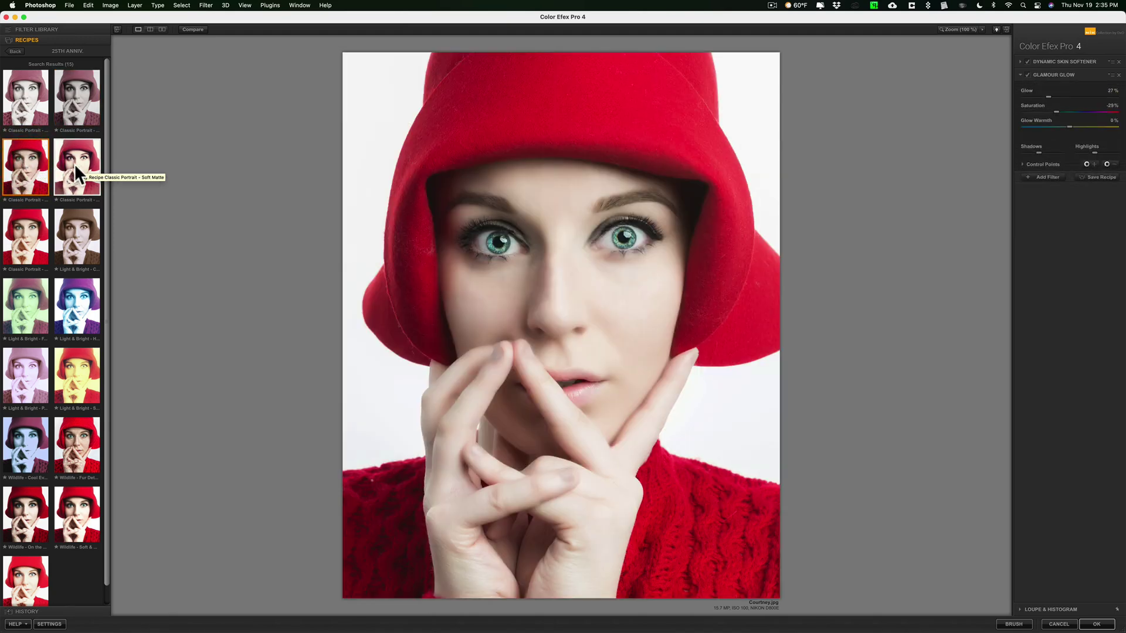
left_click(75, 165)
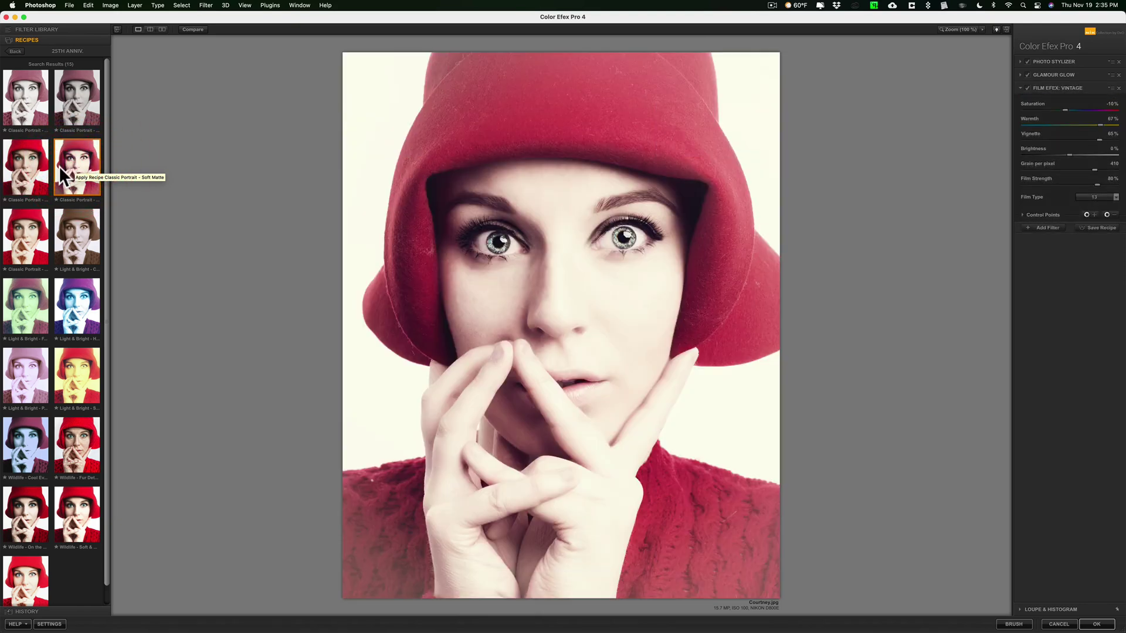
left_click(22, 230)
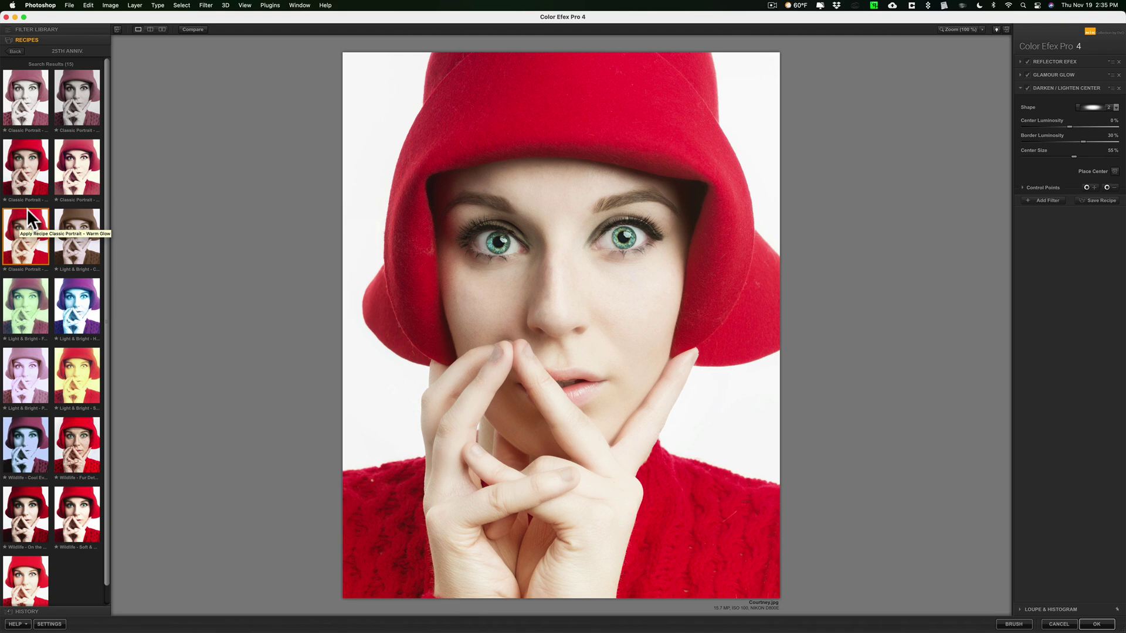
left_click(82, 185)
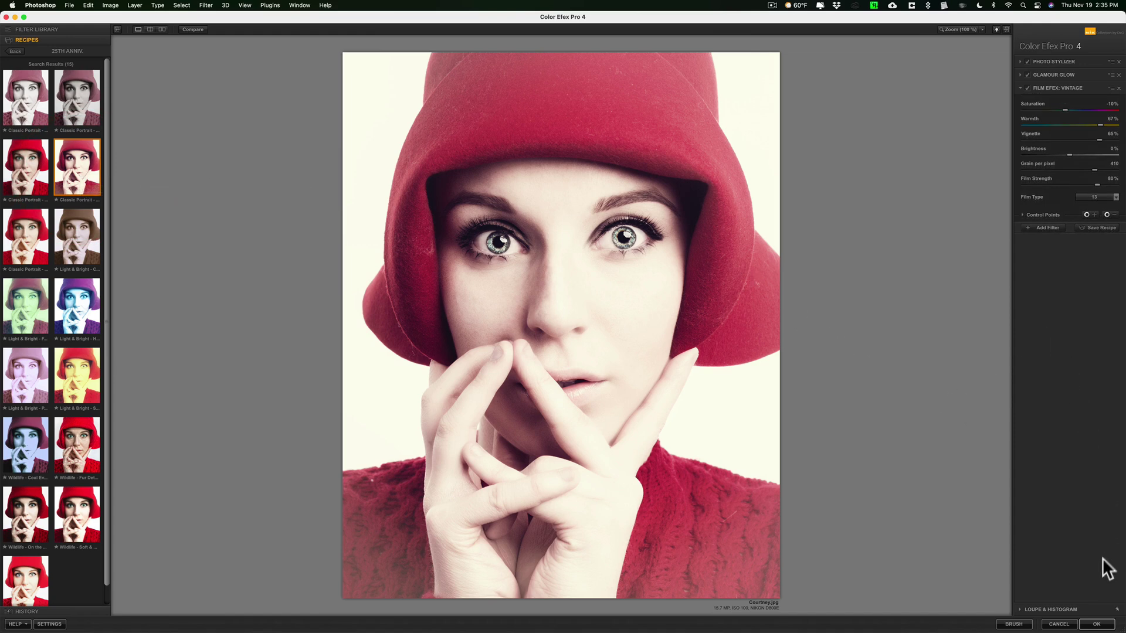
left_click(1100, 625)
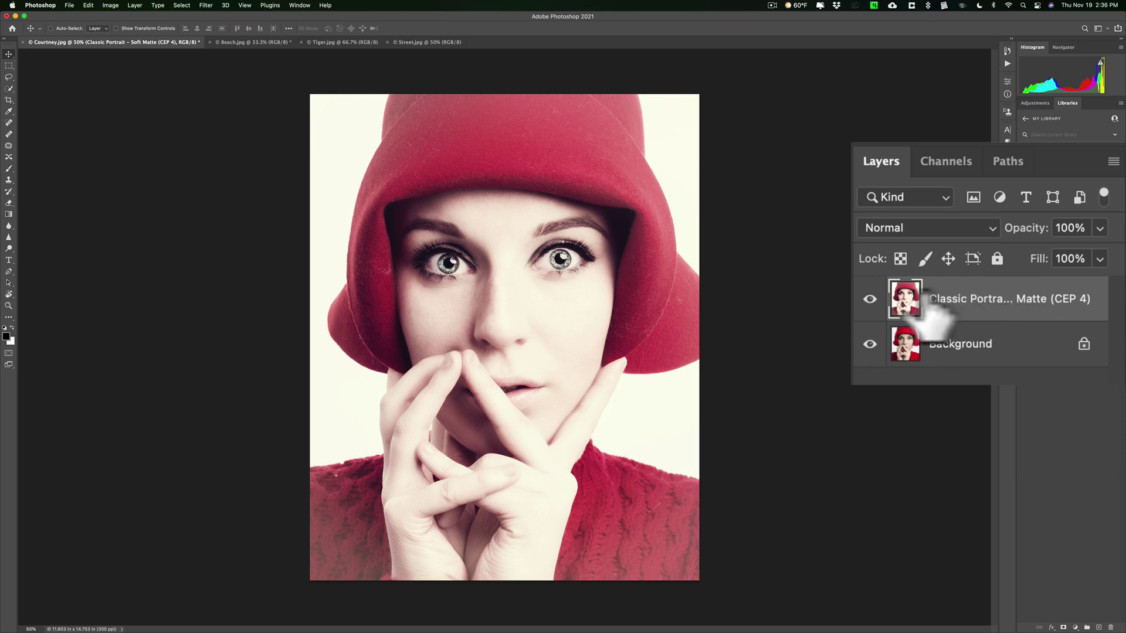
Toggle the Soft Matte layer's visibility to compare with the original, then switch to Beach.jpg.
left_click(1025, 277)
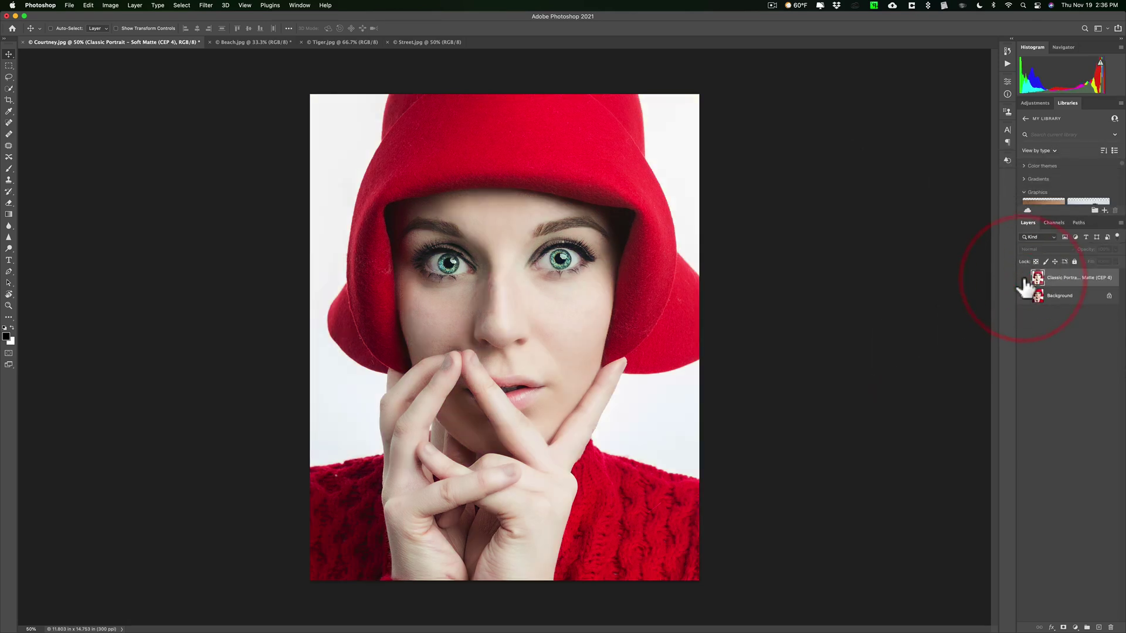
left_click(1024, 279)
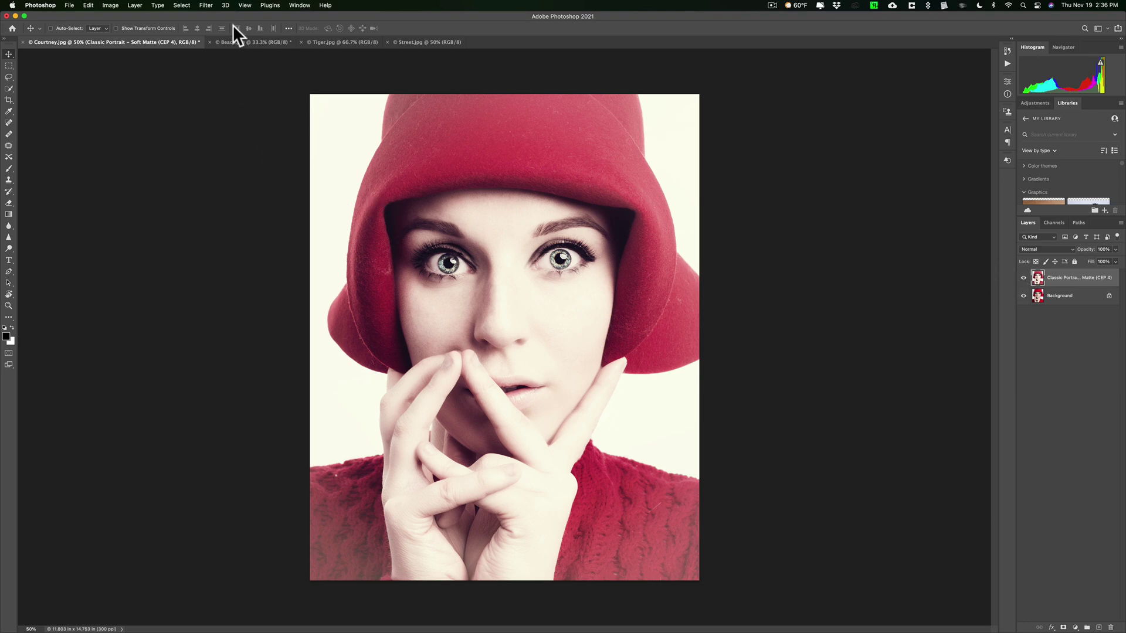
left_click(232, 41)
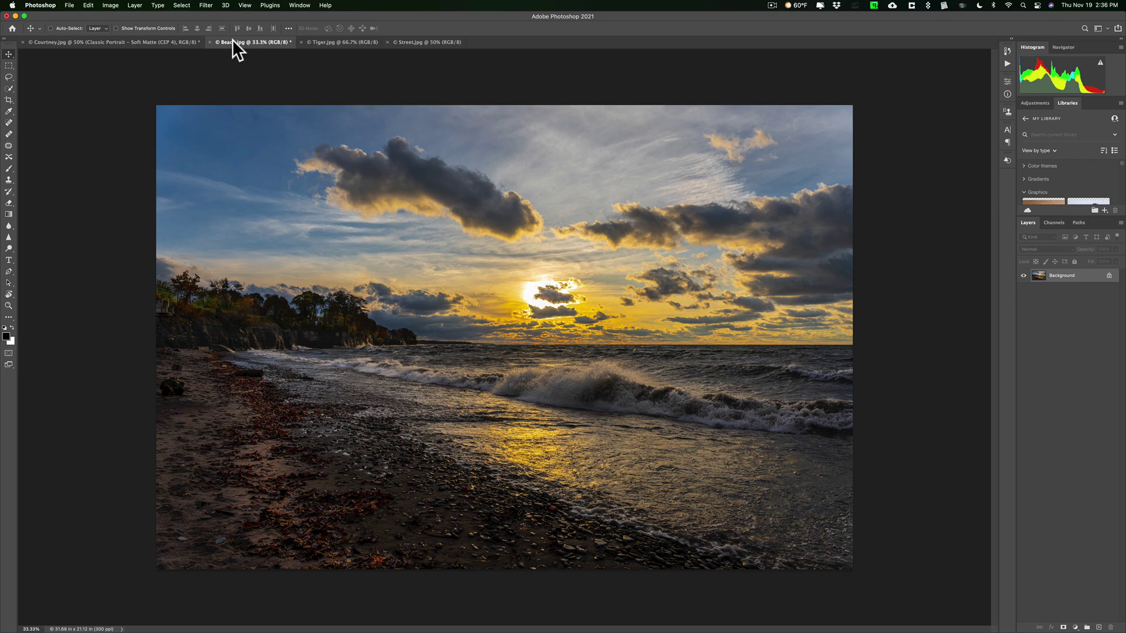
Launch Color Efex Pro 4 from Filter > Nik Collection on the Beach.jpg sunset photo.
left_click(209, 5)
mouse_move(280, 212)
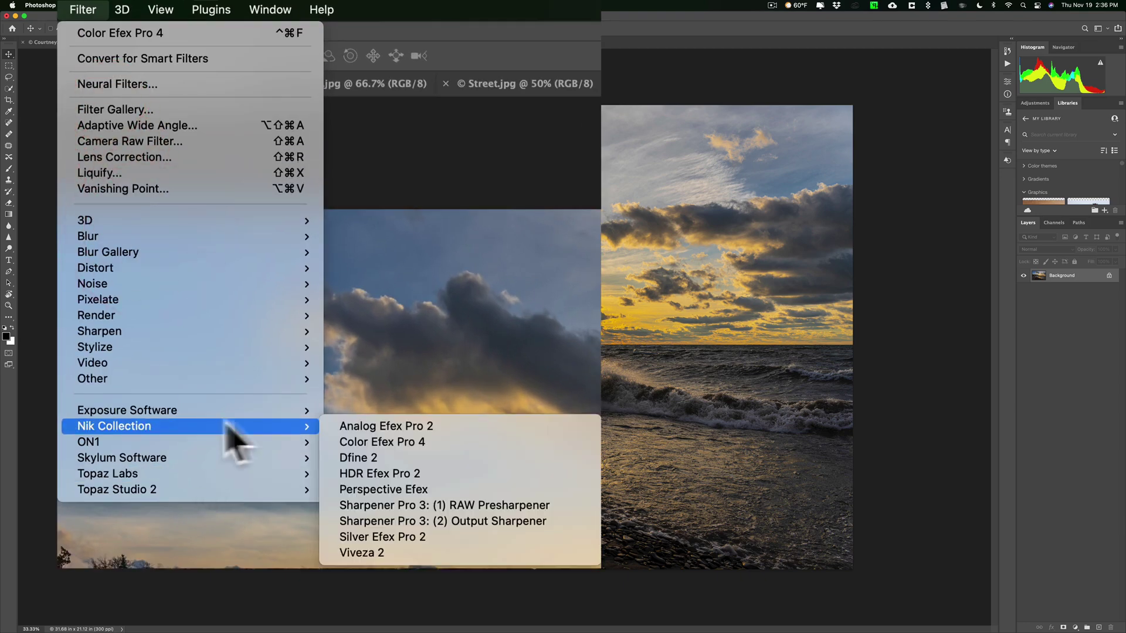
left_click(368, 444)
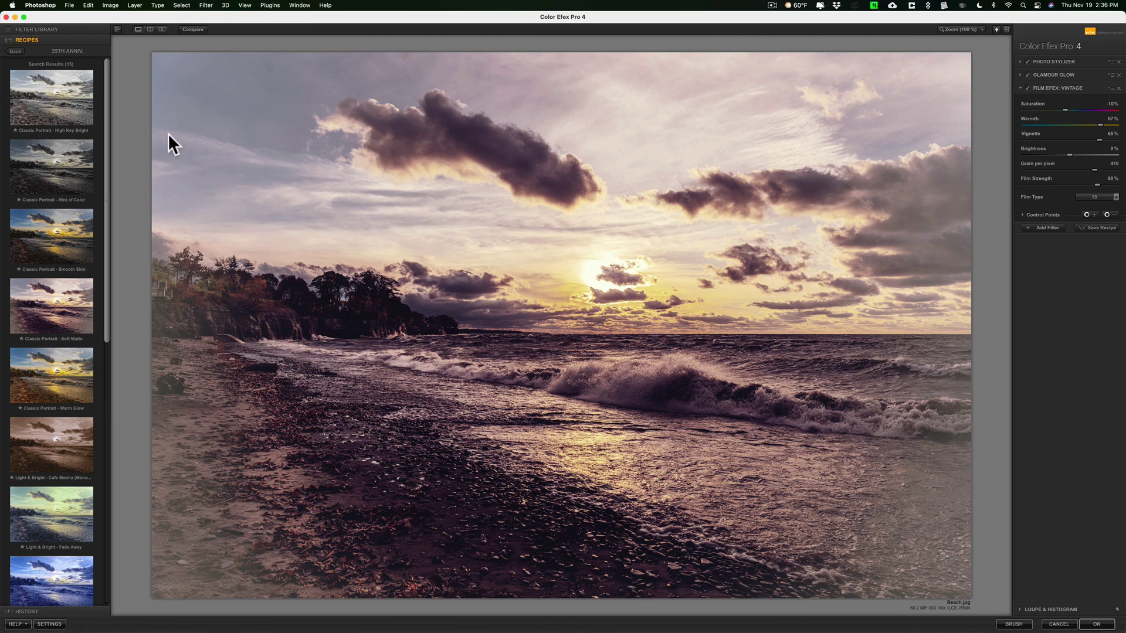
Try Cafe Mocha, Heavenly Blue, Pink Lemonade and Sunshine Morning, settling on Light & Bright - Fade Away.
scroll(59, 125, "down", 3)
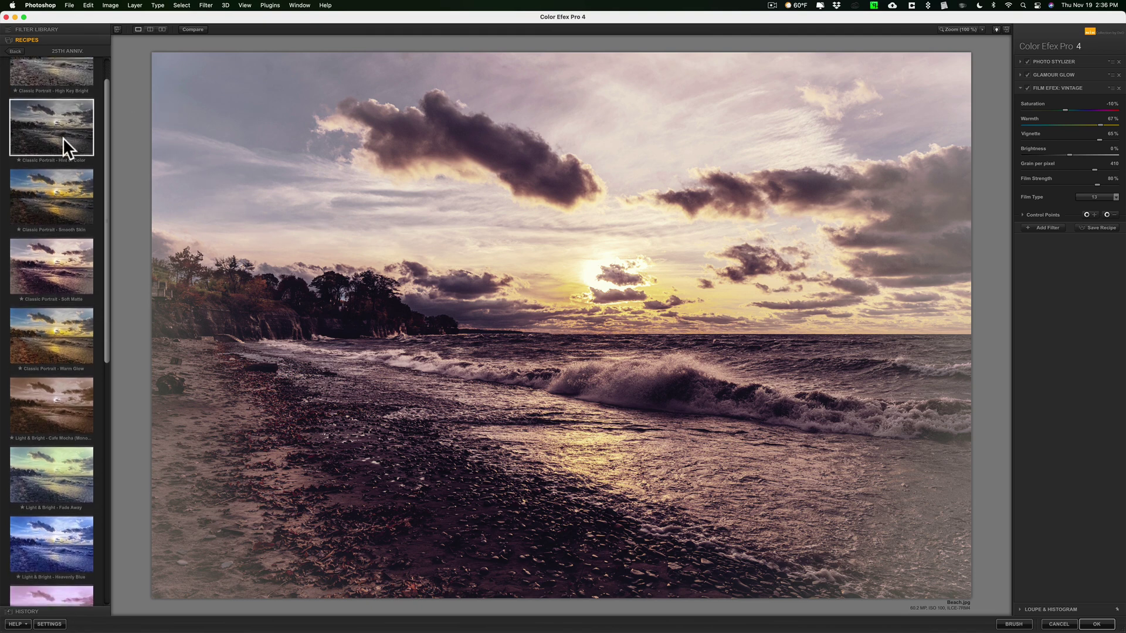
scroll(64, 140, "down", 9)
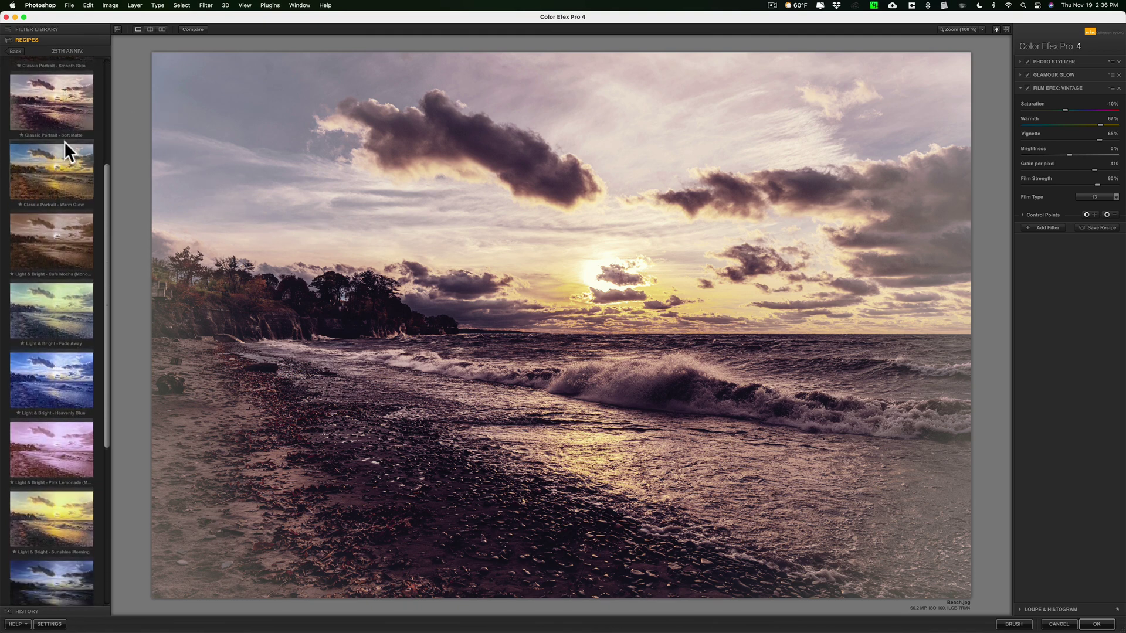
scroll(82, 130, "down", 3)
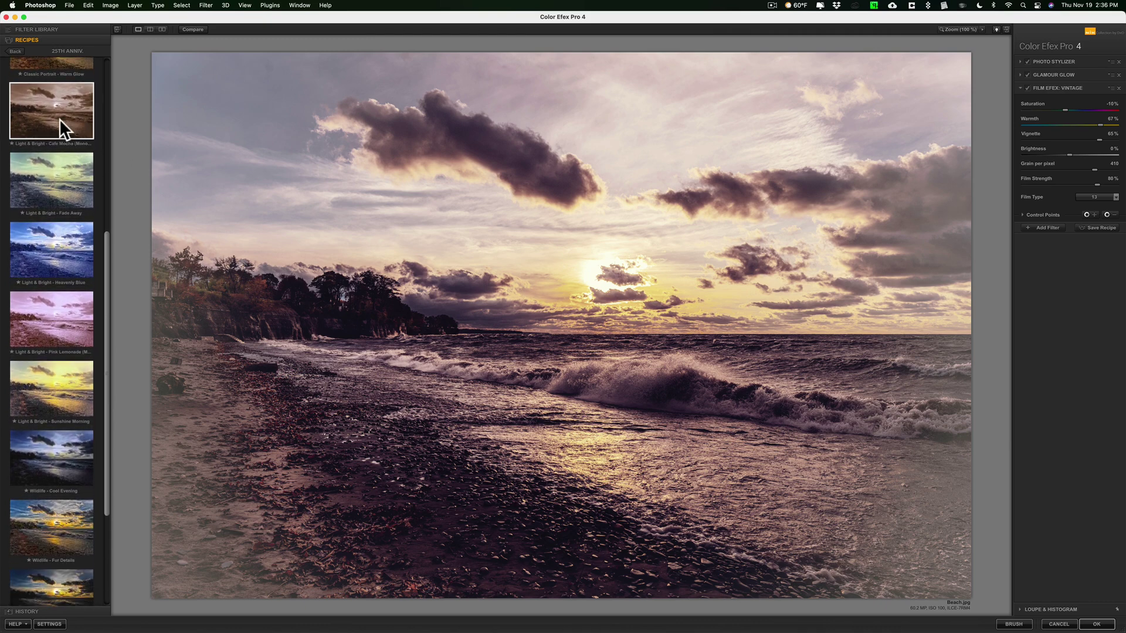
left_click(59, 116)
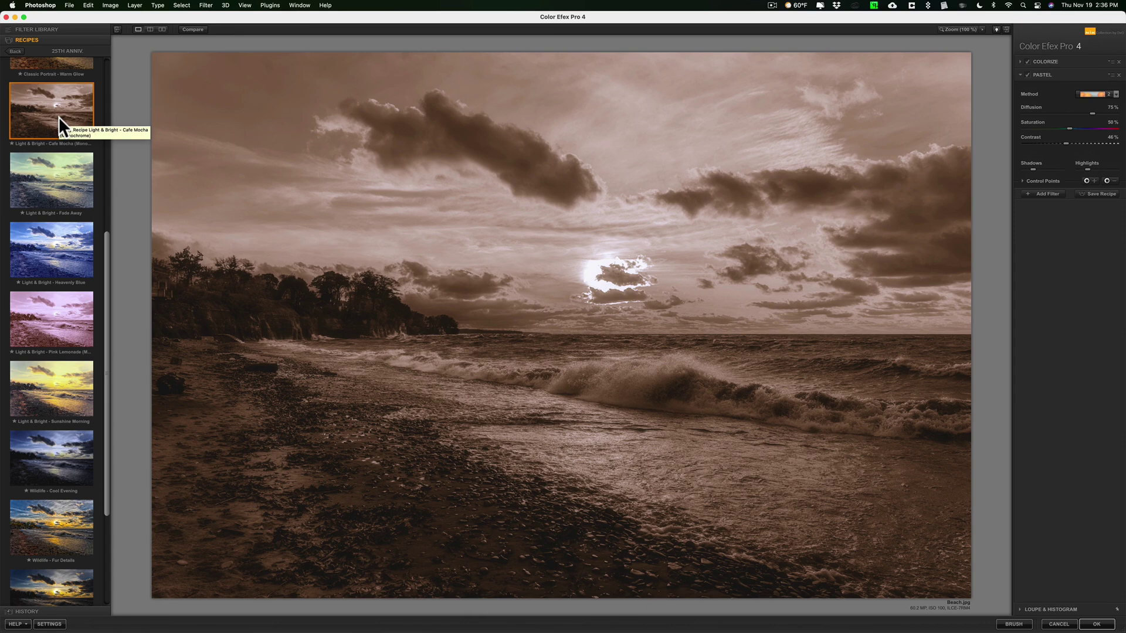
left_click(54, 175)
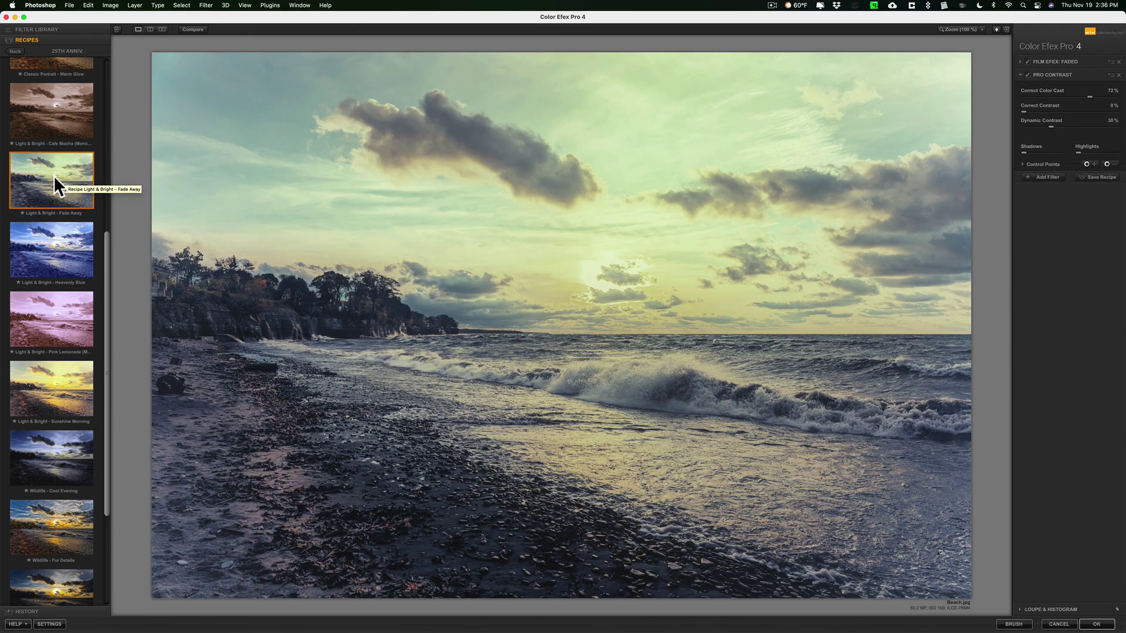
left_click(54, 240)
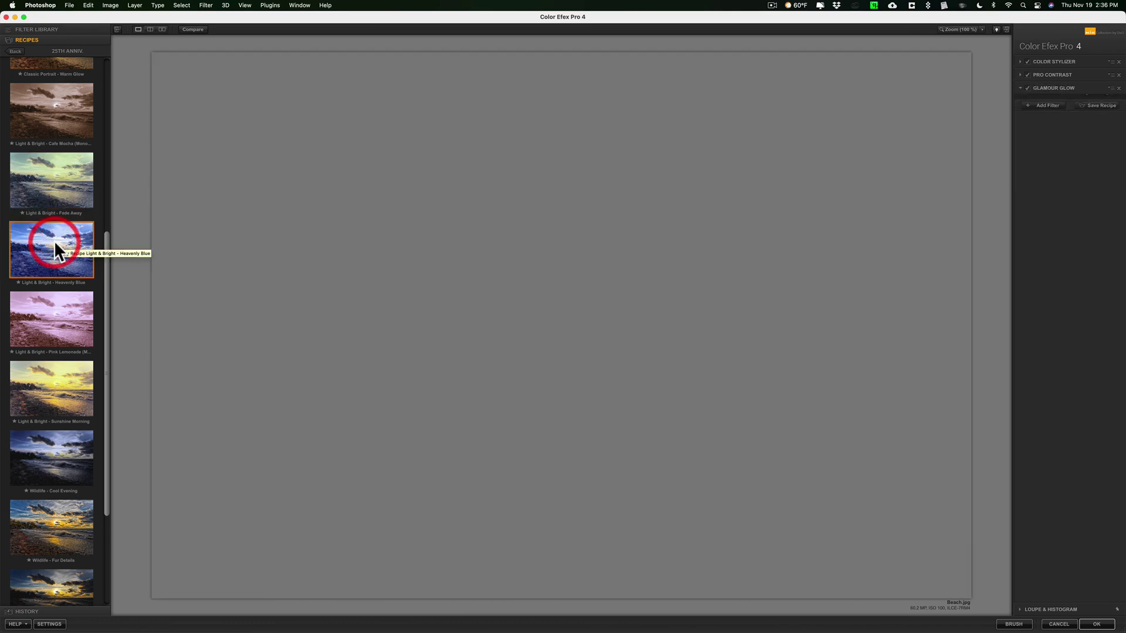
left_click(50, 313)
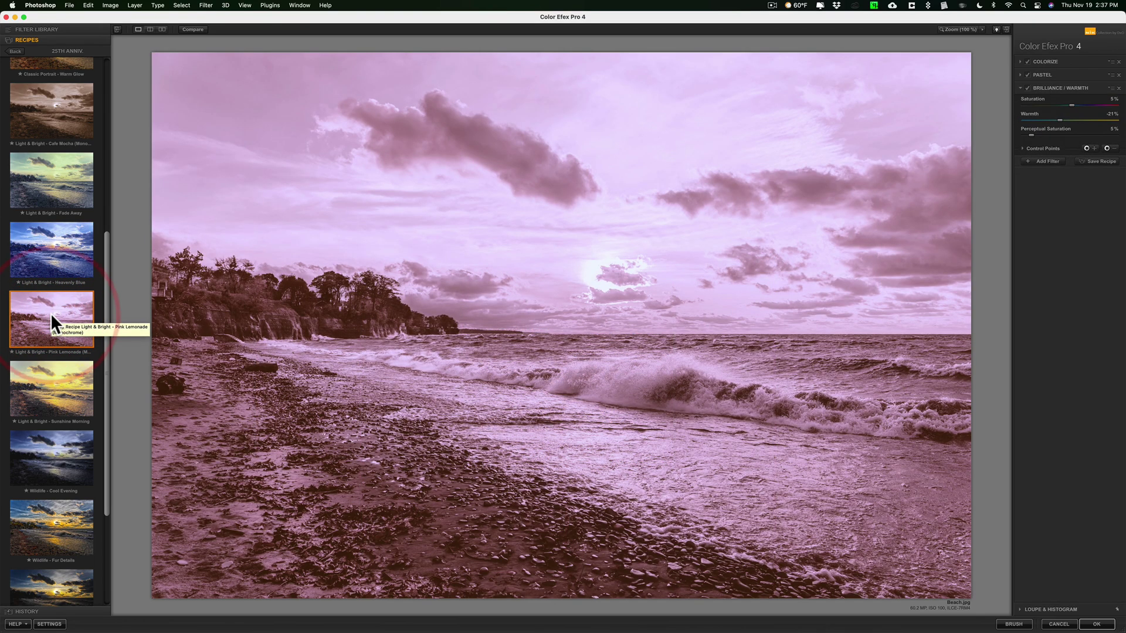
scroll(51, 316, "down", 1)
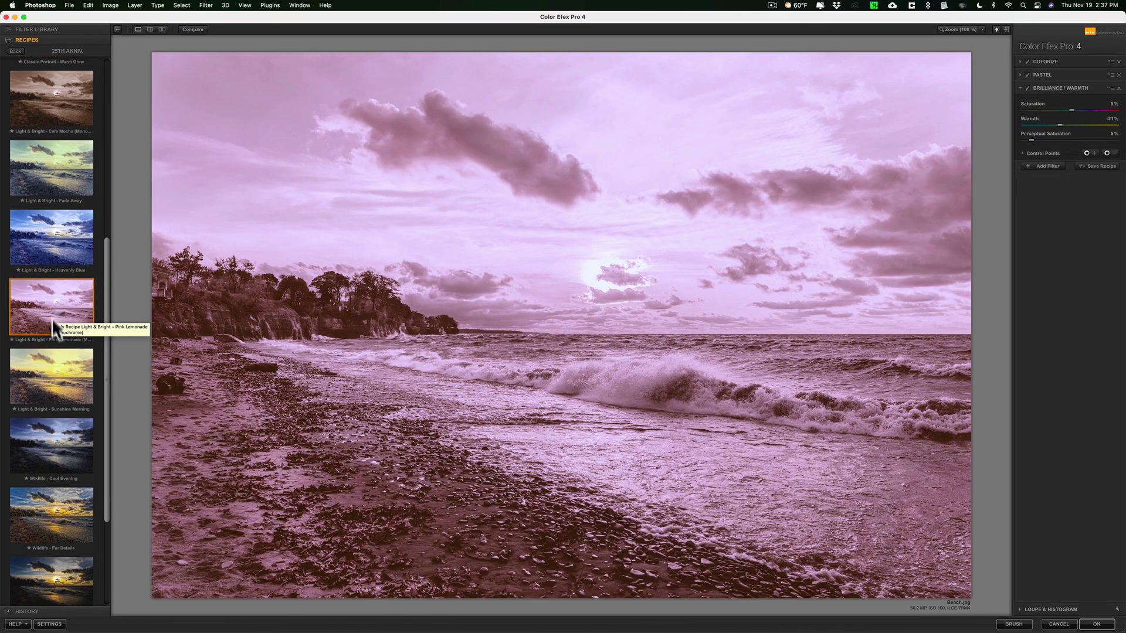
left_click(48, 357)
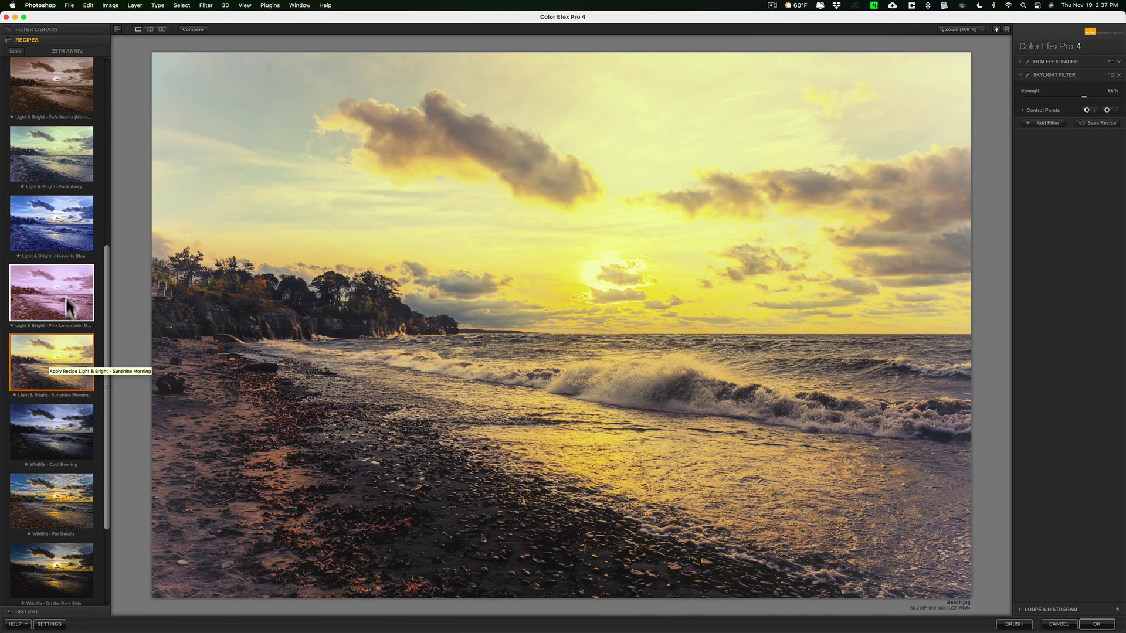
scroll(65, 283, "up", 1)
left_click(65, 174)
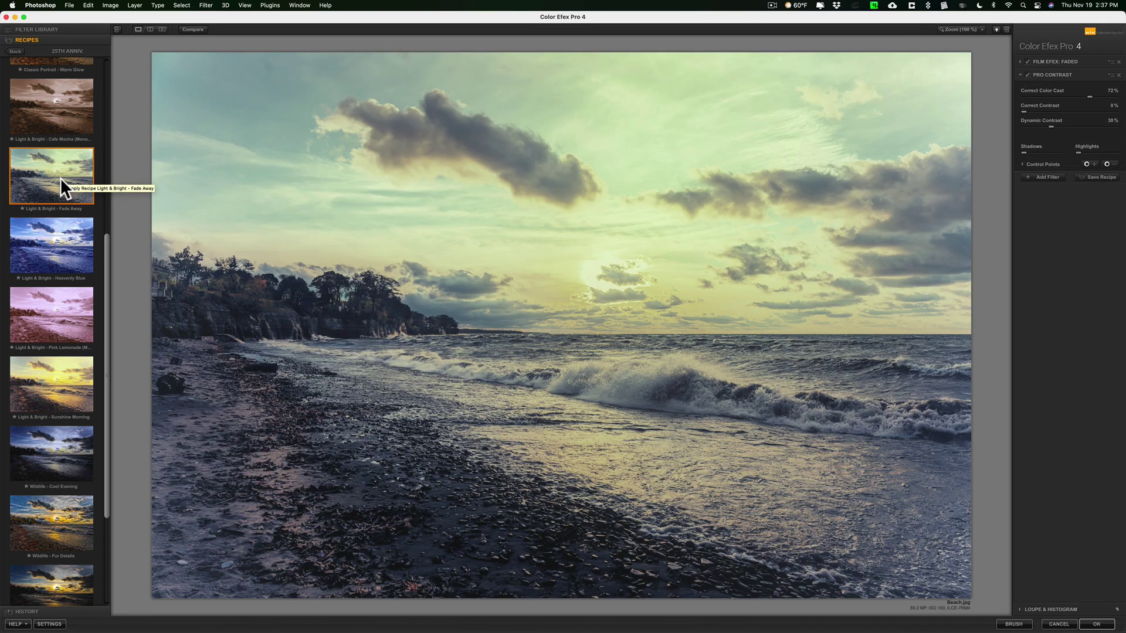
Apply Fade Away to the beach as a new layer, compare it with the original, then switch to Tiger.jpg.
left_click(1096, 625)
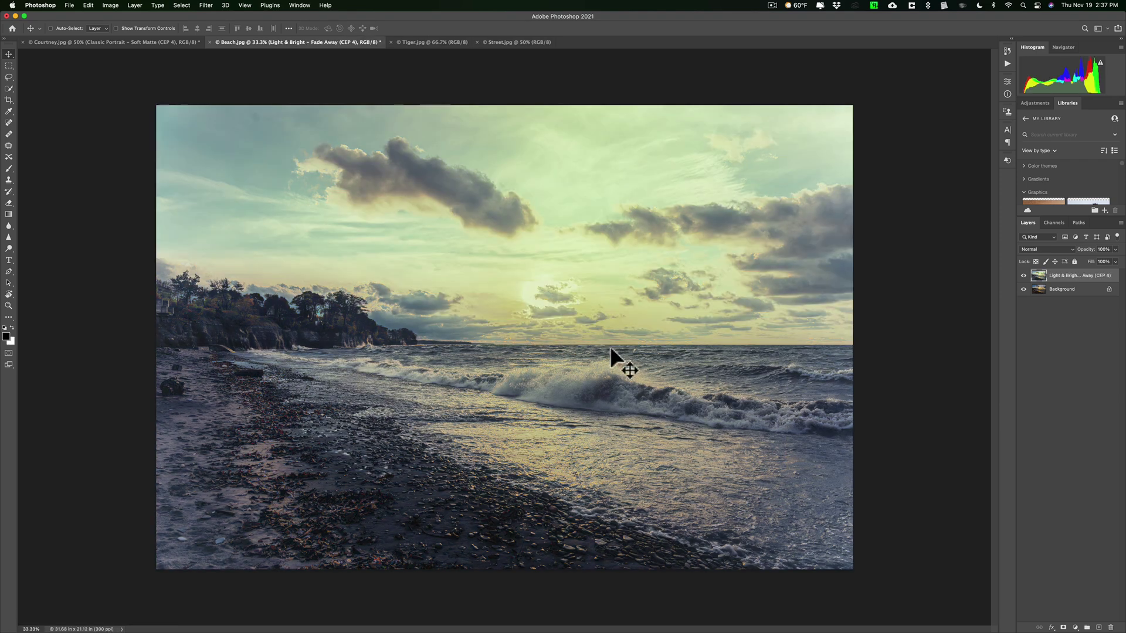
left_click(1023, 275)
left_click(1023, 275)
left_click(416, 42)
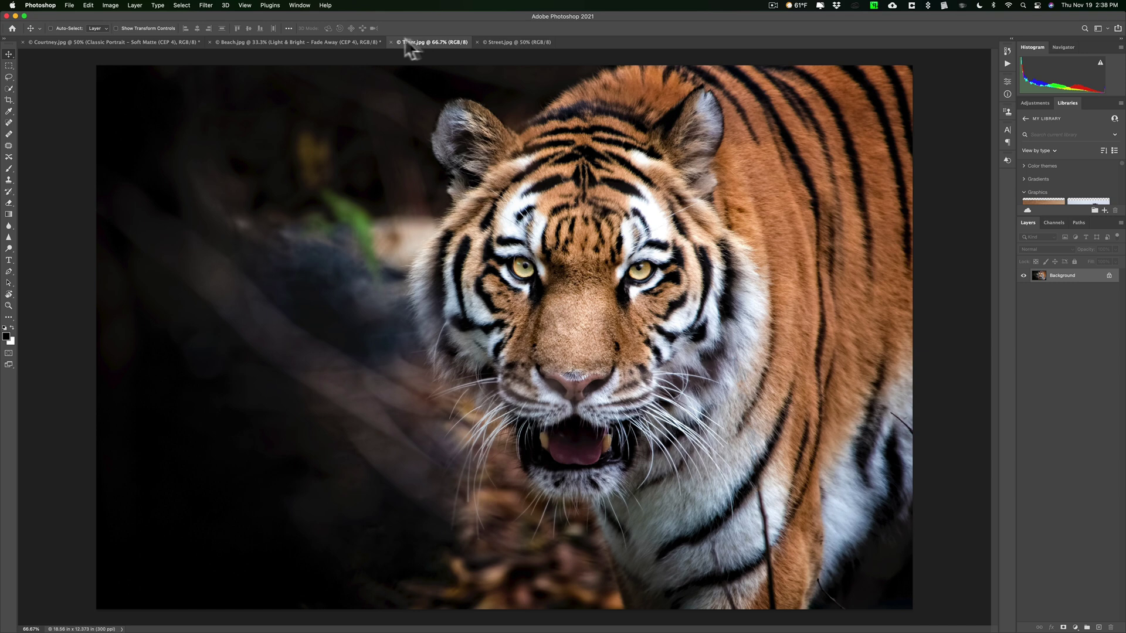
Launch Color Efex Pro 4 from Filter > Nik Collection on the Tiger.jpg photo.
left_click(206, 5)
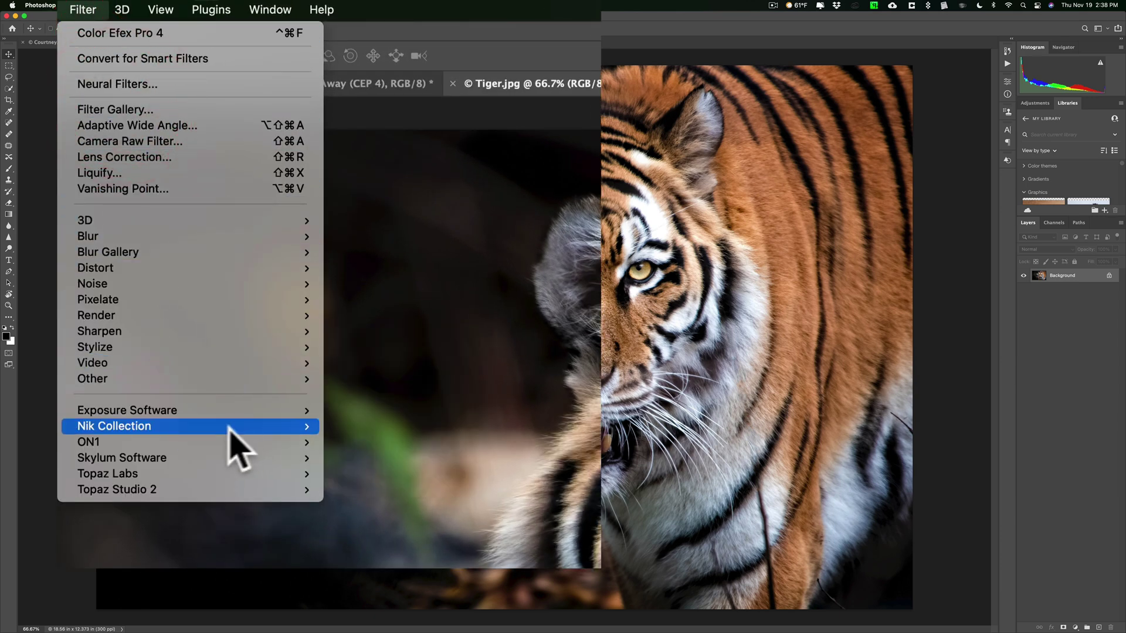
mouse_move(230, 431)
left_click(346, 276)
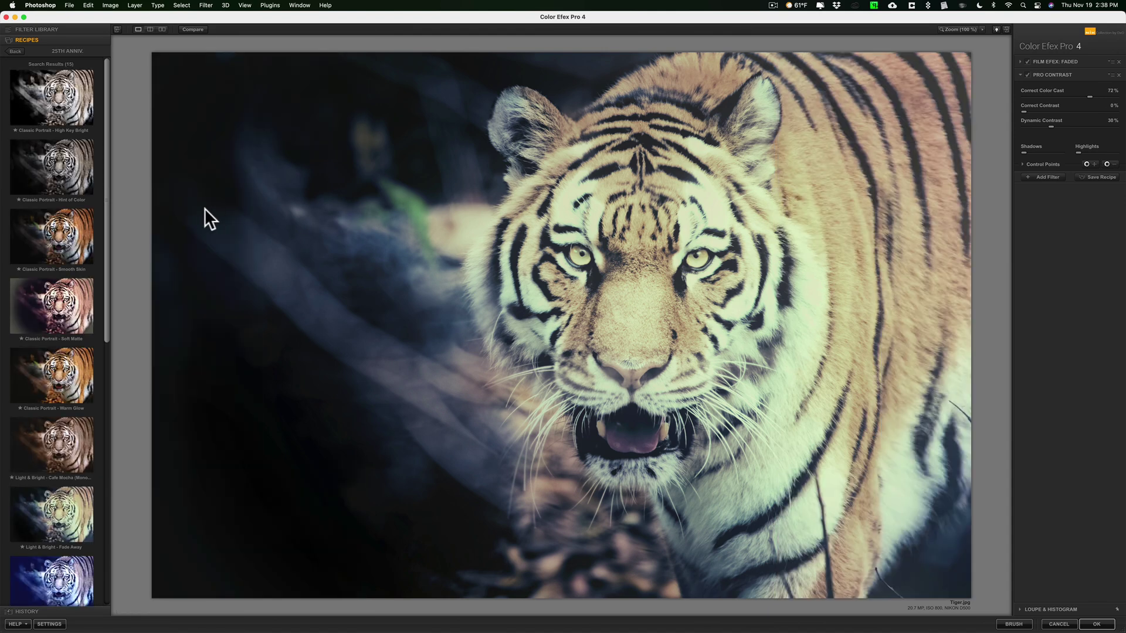
Try Cool Evening, On the Dark Side, Soft & Dreamy and Sunny Day, settling on Wildlife - Fur Details.
scroll(51, 200, "down", 1)
scroll(52, 199, "down", 8)
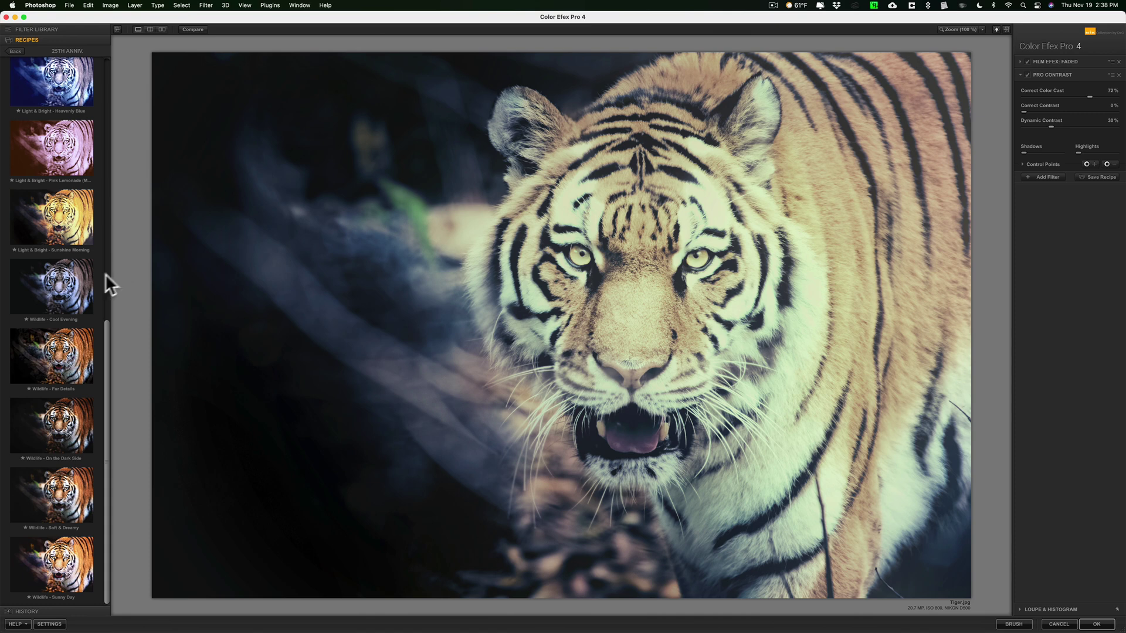
left_click(55, 278)
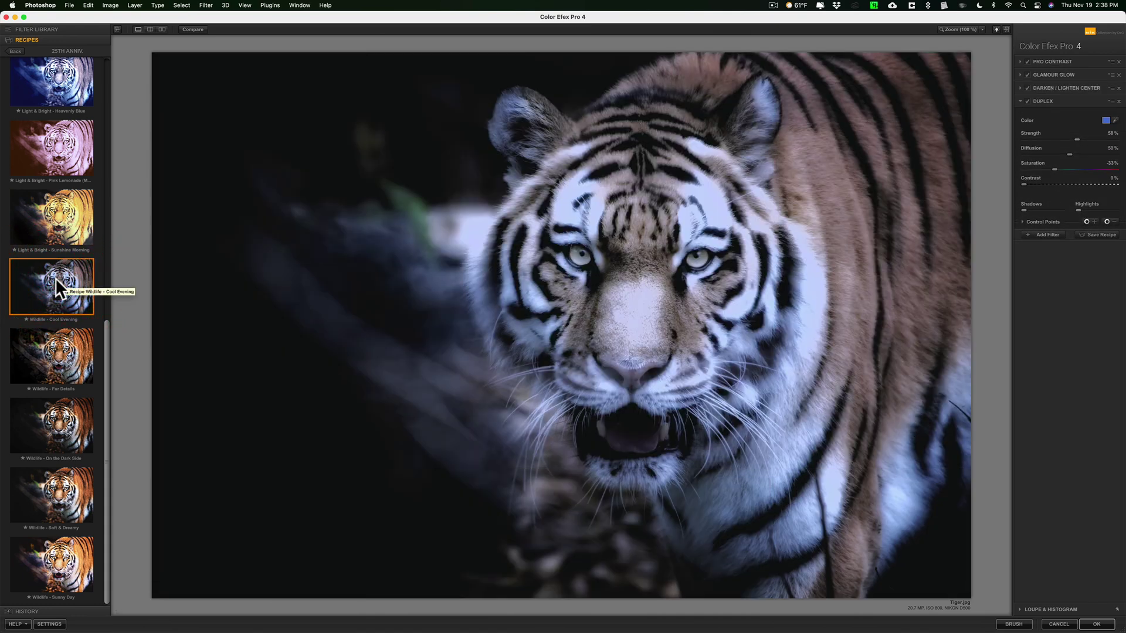
left_click(54, 353)
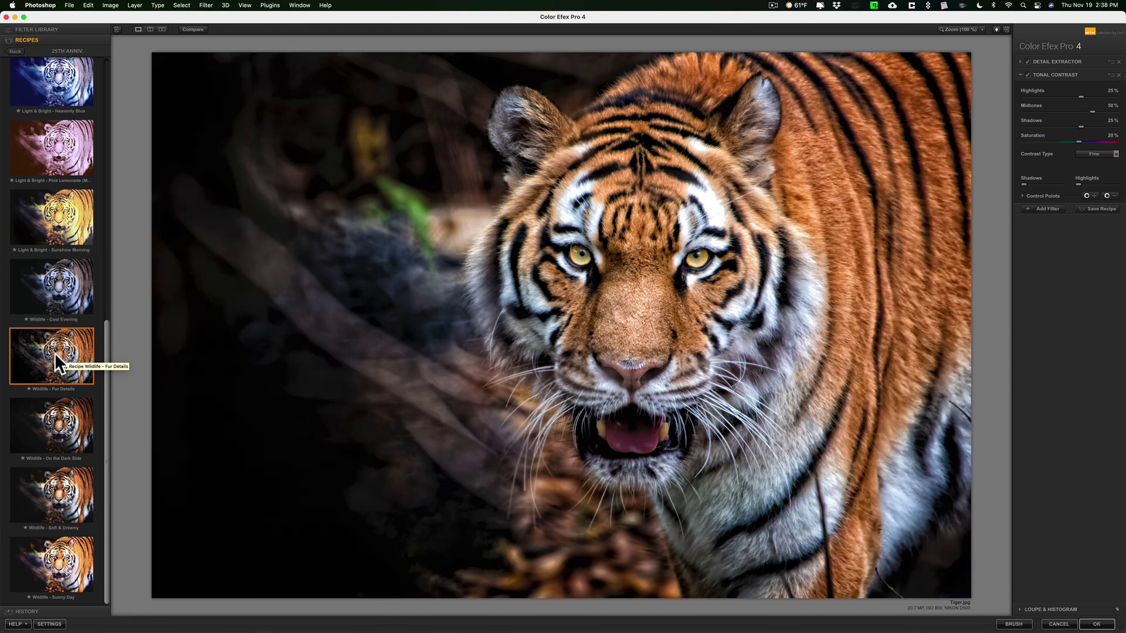
left_click(61, 413)
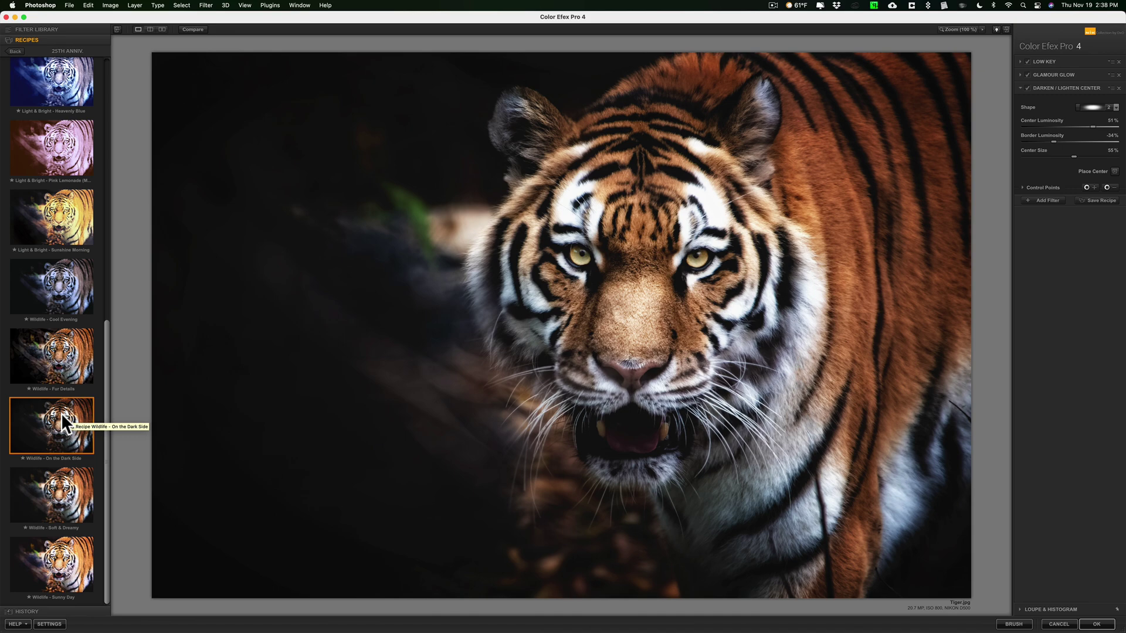
left_click(59, 475)
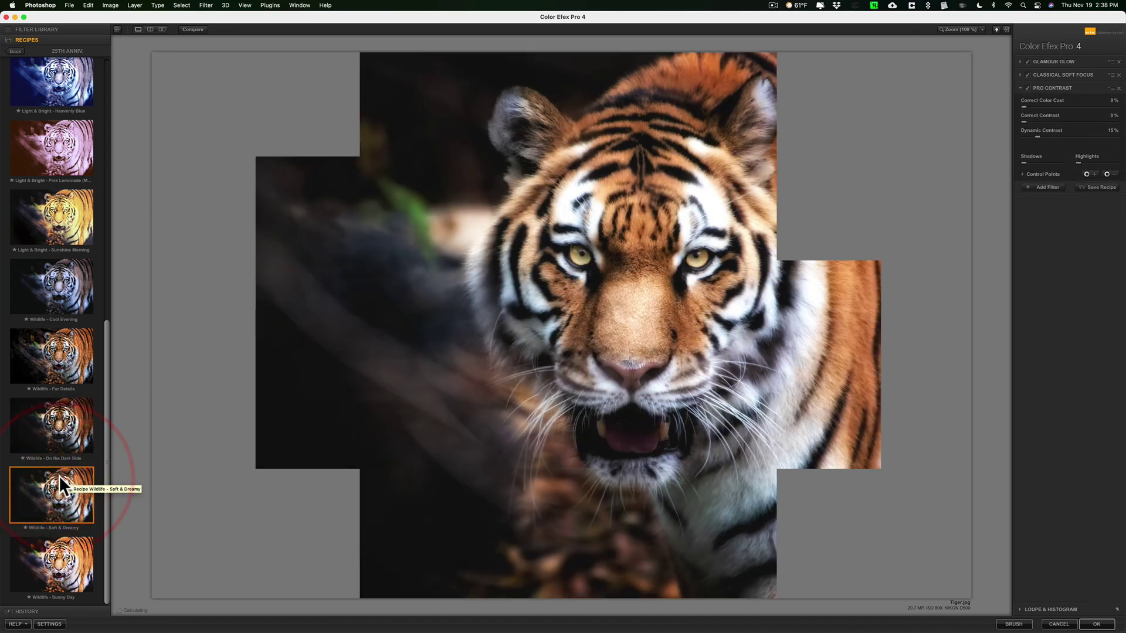
left_click(60, 541)
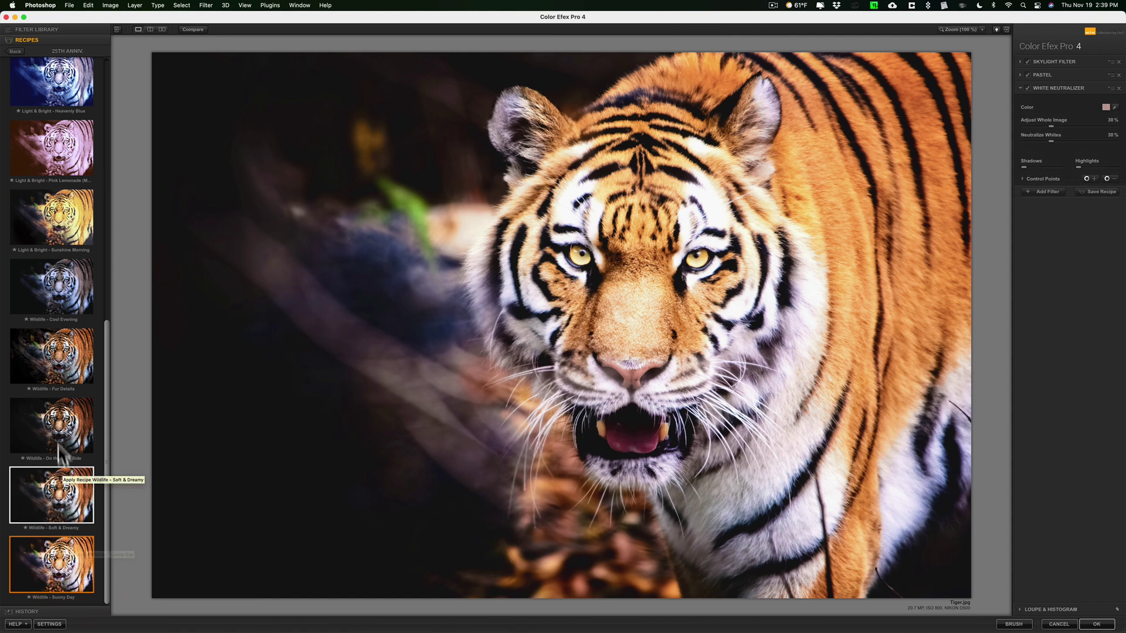
left_click(66, 350)
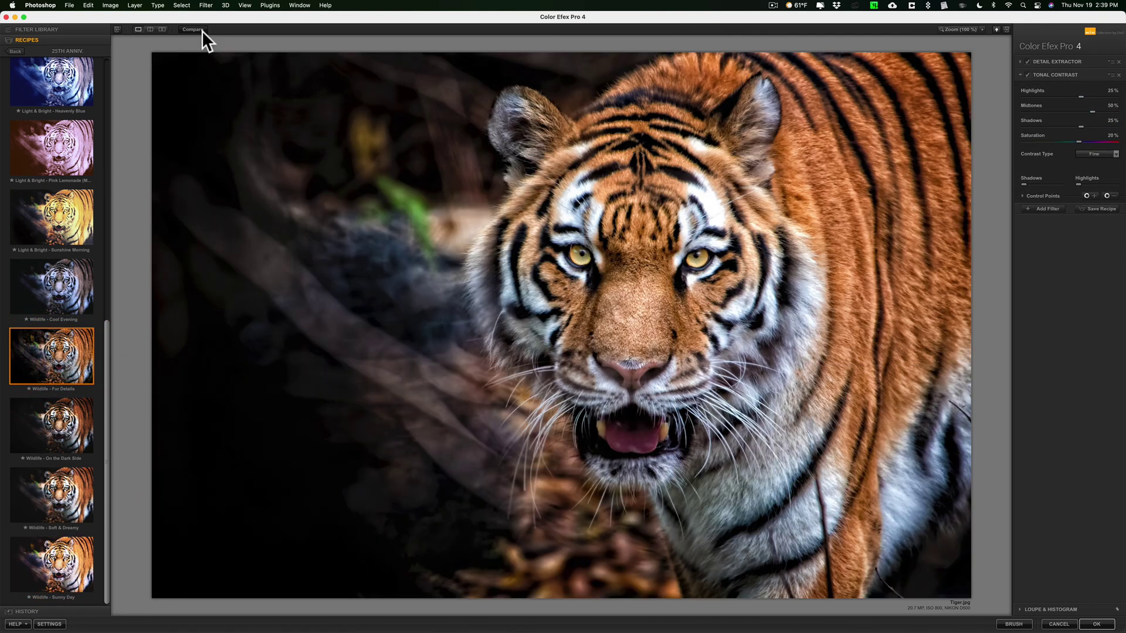
left_click(194, 29)
left_click(223, 29)
left_click(223, 30)
left_click(223, 29)
left_click(222, 29)
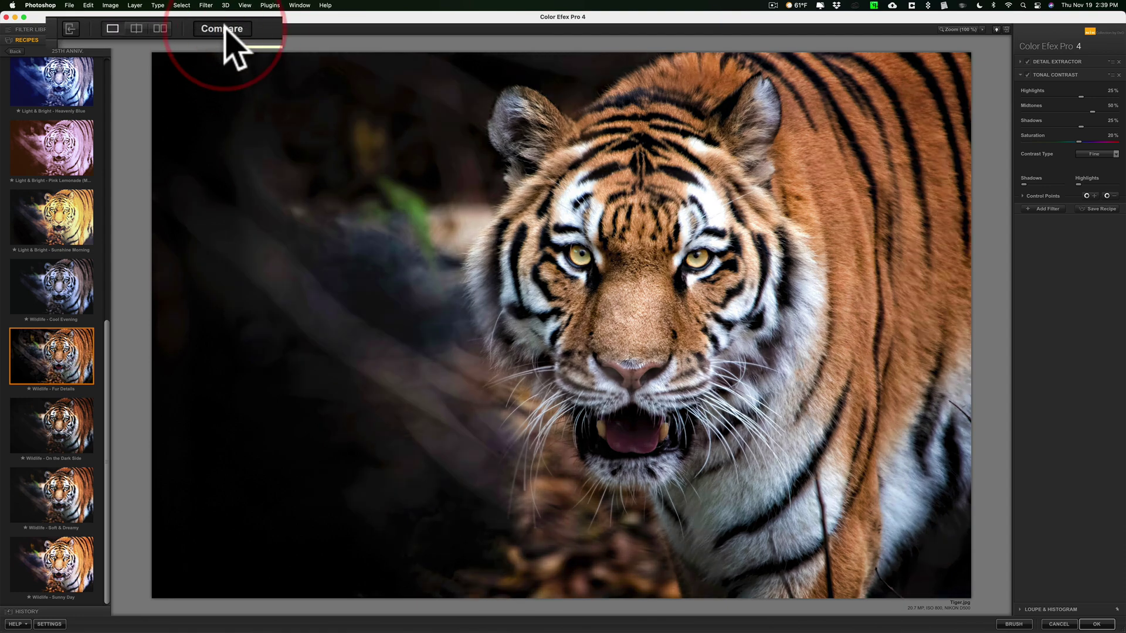
left_click(224, 29)
left_click(226, 29)
left_click(228, 29)
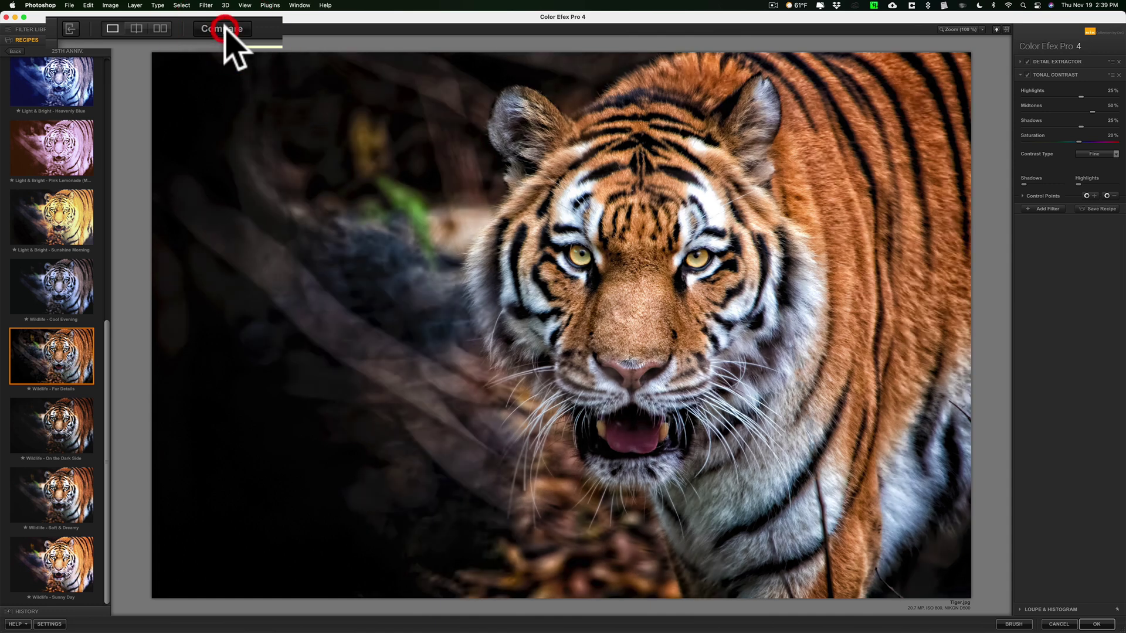
left_click(137, 29)
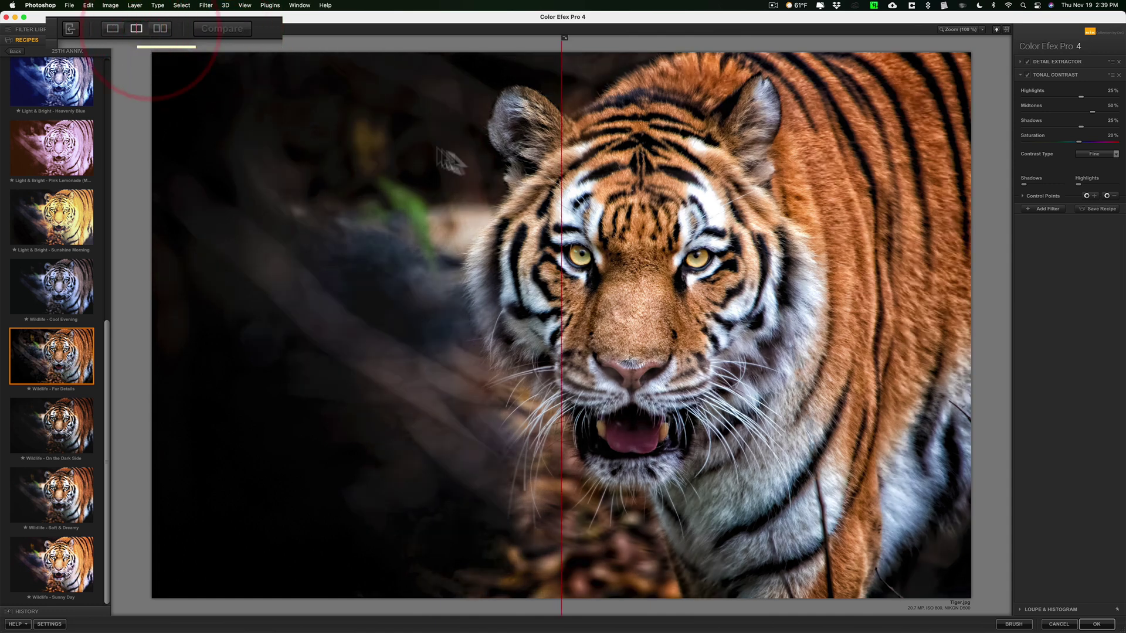
left_click_drag(562, 196, 636, 180)
left_click(158, 28)
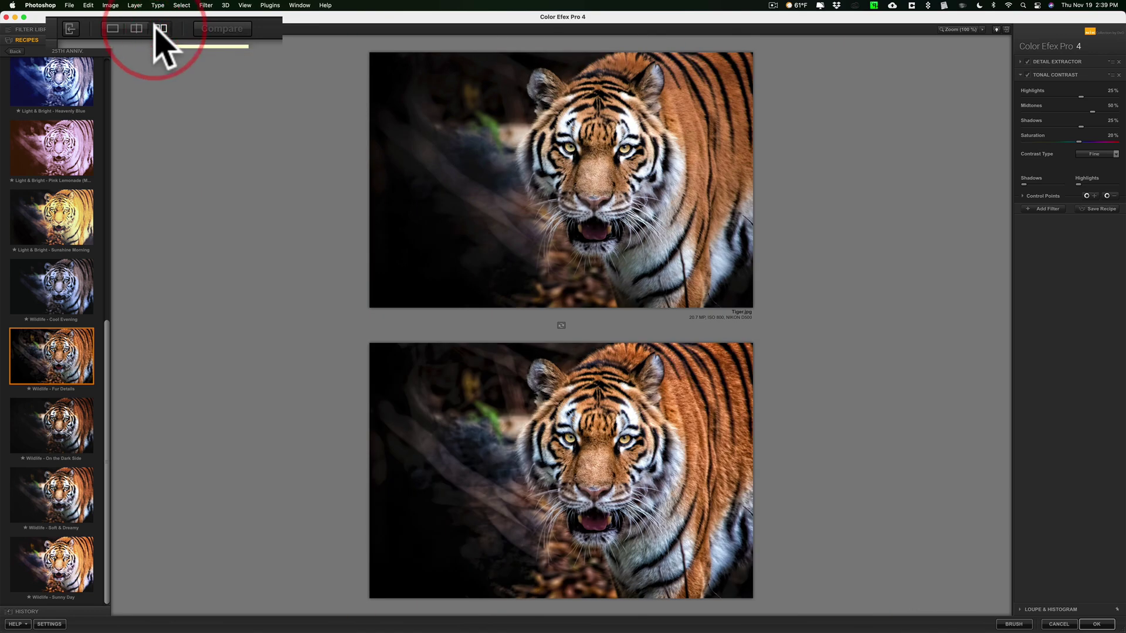
left_click(111, 27)
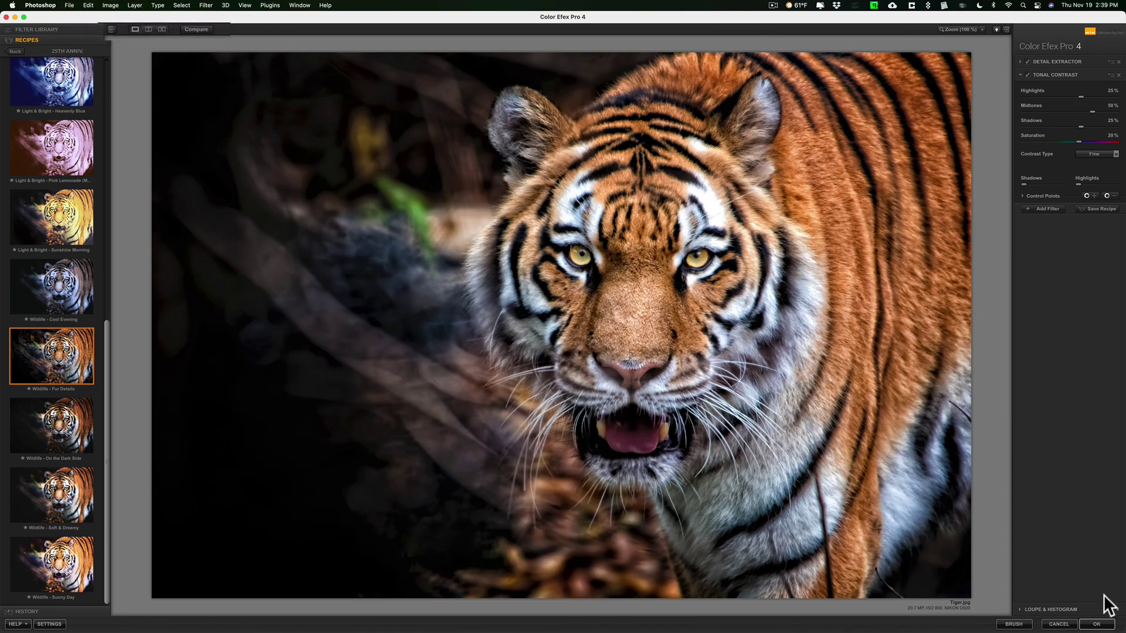